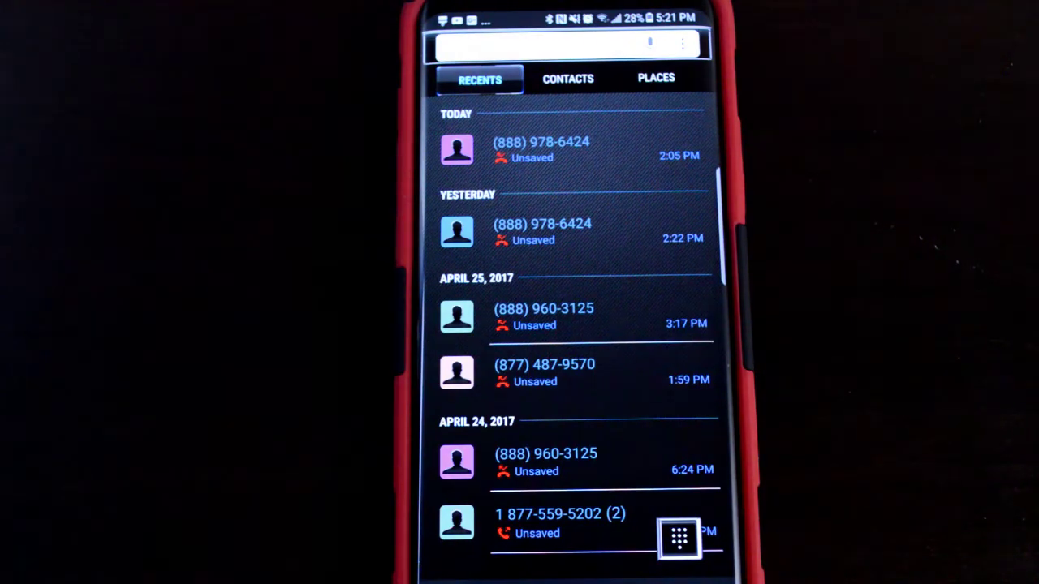
Step: Bring up the Phone app dial pad in the dark city-skyline theme
left_click(678, 539)
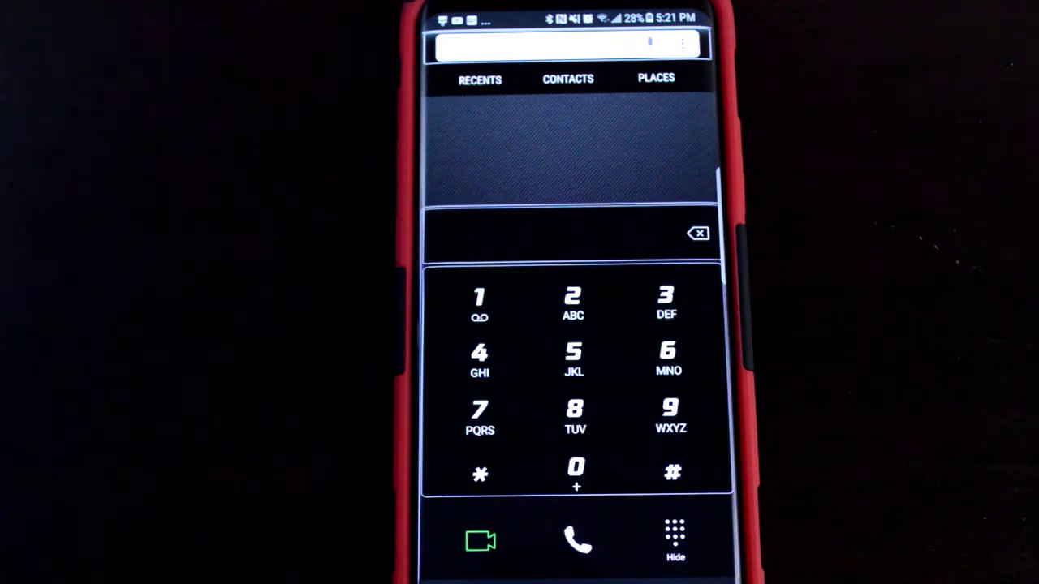